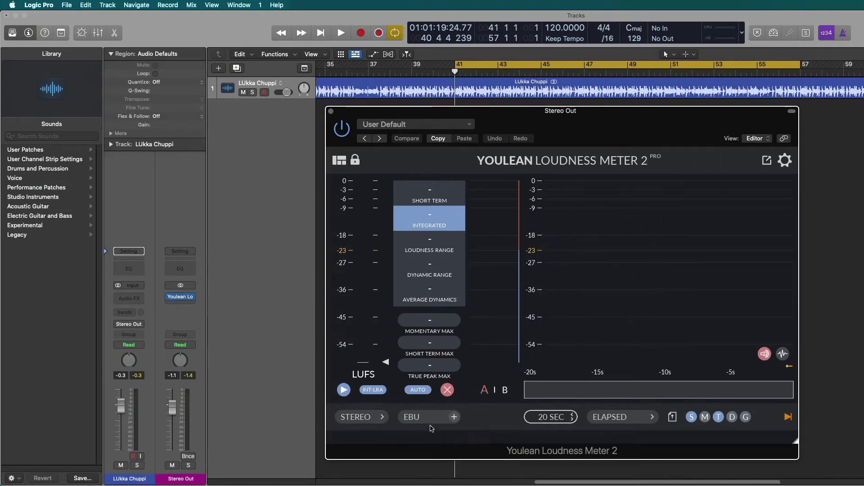
# Expand the loudness standard preset list in Youlean, currently set to EBU R128
pyautogui.click(429, 418)
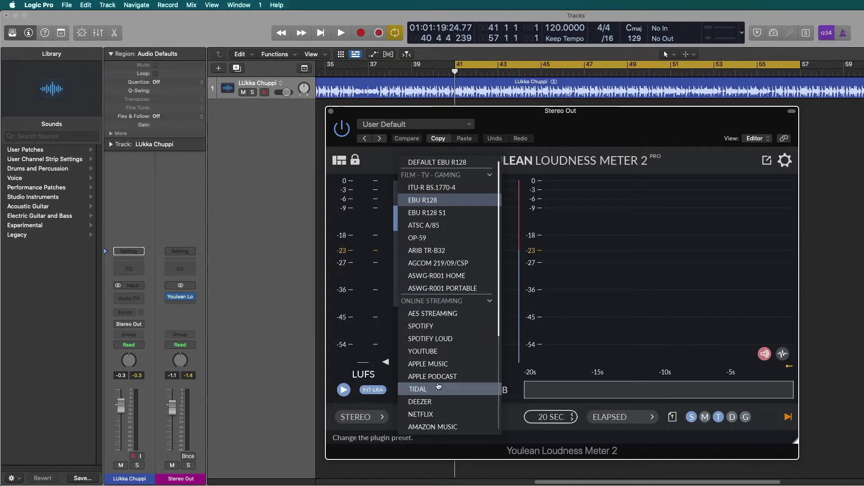
# Browse the preset list, loudness settings and export settings panels, closing each unchanged
pyautogui.scroll(-5, 439, 386)
pyautogui.scroll(2, 438, 241)
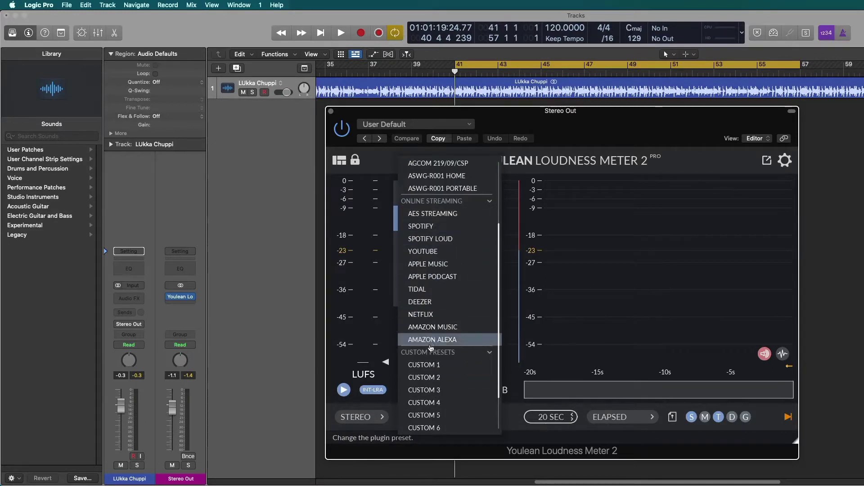
pyautogui.scroll(-2, 439, 347)
pyautogui.click(630, 252)
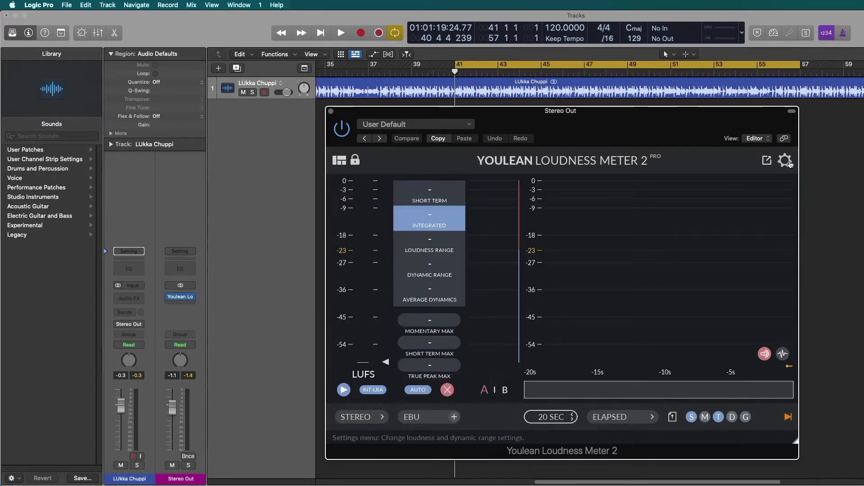
pyautogui.click(785, 161)
pyautogui.click(787, 162)
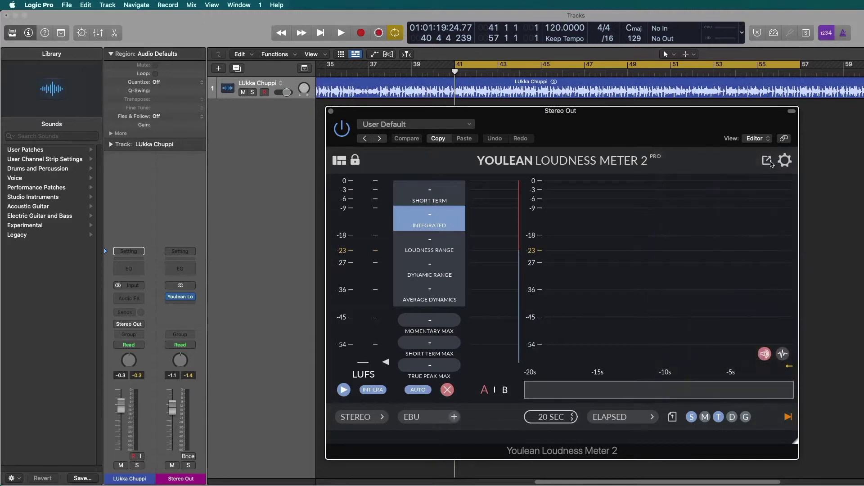
pyautogui.click(769, 162)
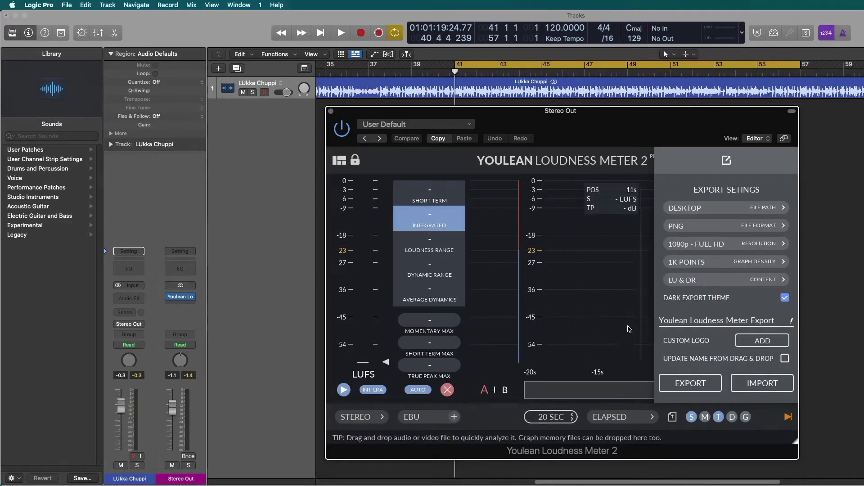
pyautogui.click(629, 329)
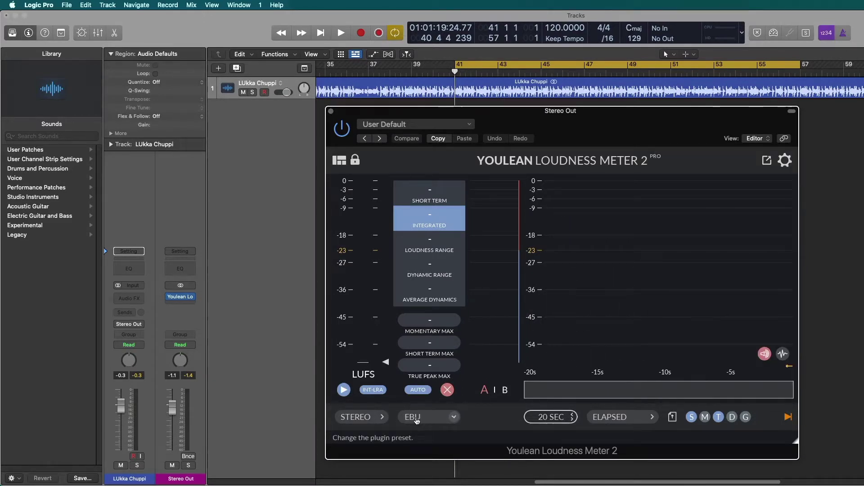
# Choose the SPOTIFY preset so the target becomes -14 LUFS, then refocus Logic's main window
pyautogui.click(410, 417)
pyautogui.click(436, 326)
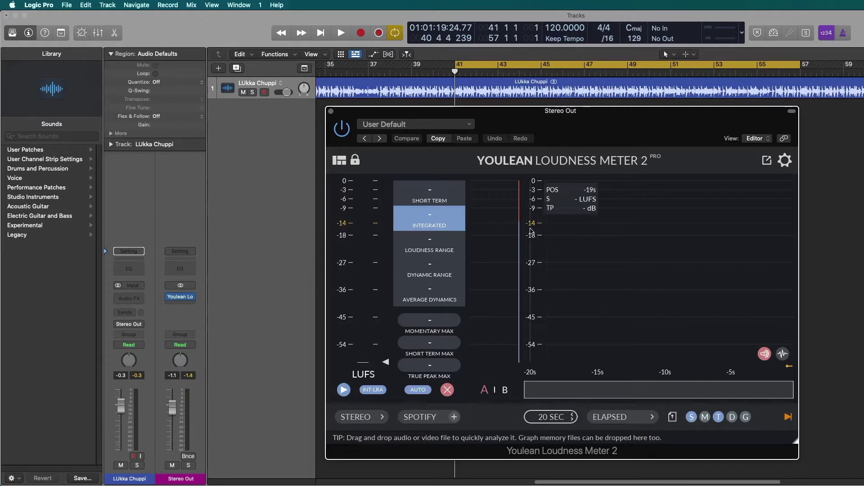
pyautogui.click(274, 290)
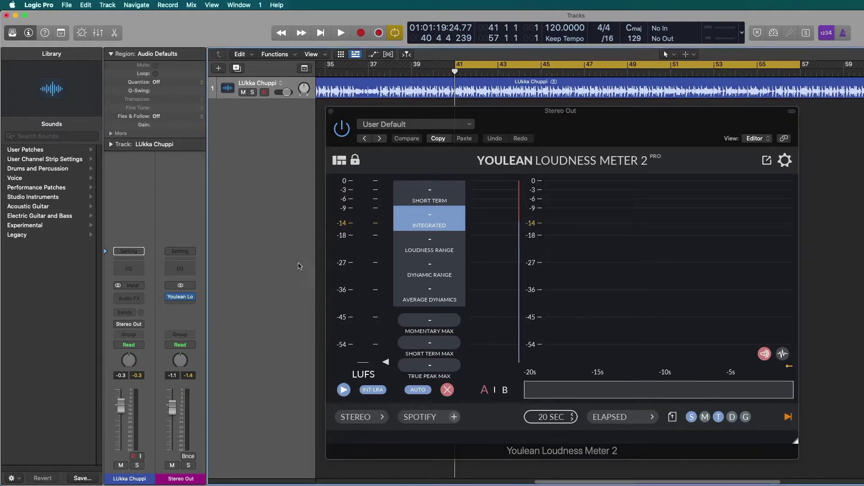
# Play the master track, then stop it after the meter reads -10.8 LUFS integrated and 0.0 dB true peak
pyautogui.press('space')
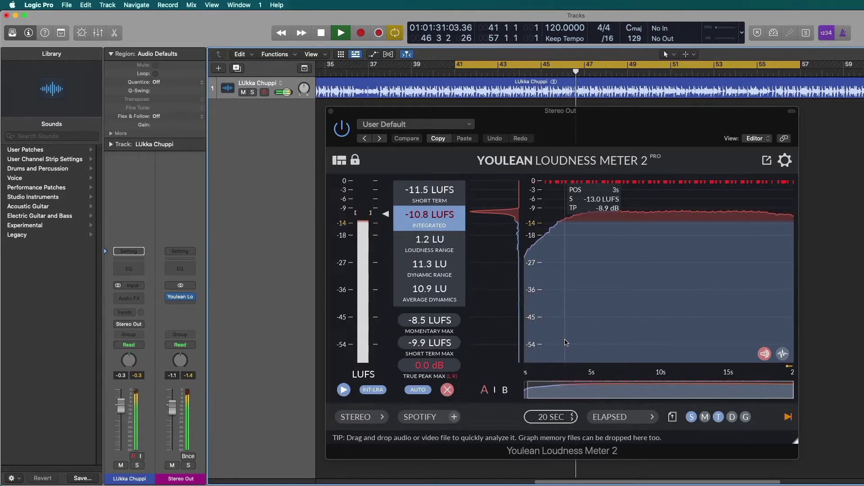
pyautogui.press('space')
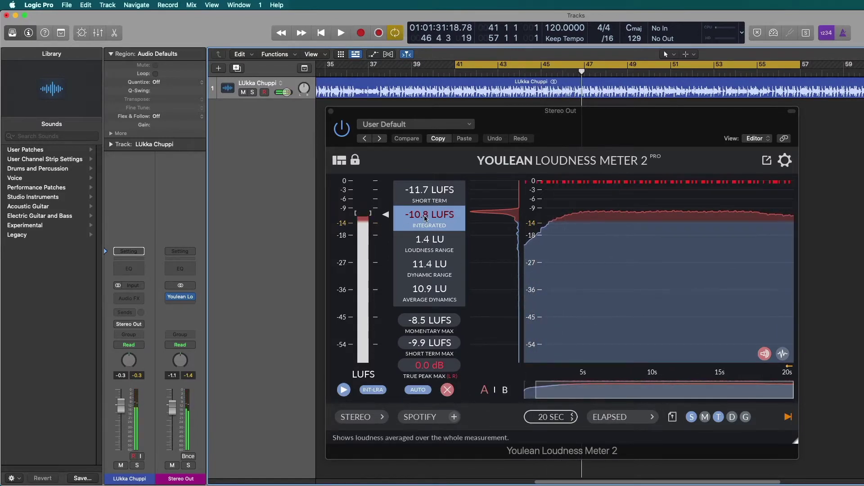
pyautogui.moveTo(573, 219)
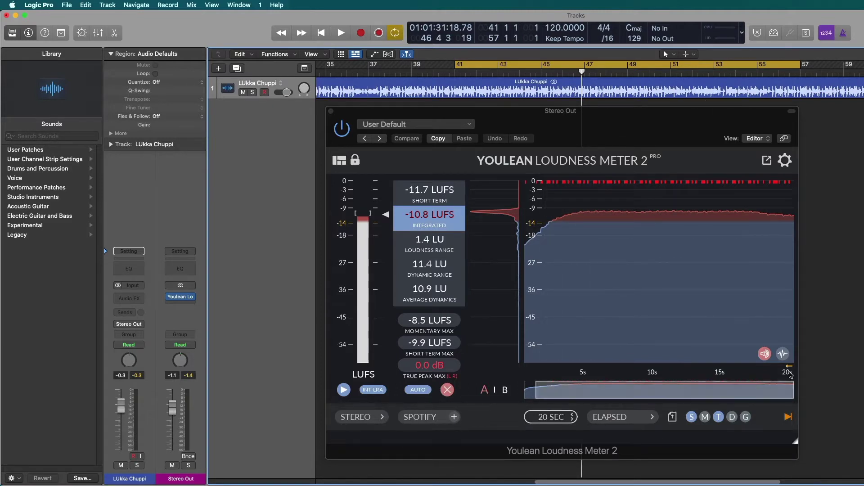
# Switch Youlean's graph to the dynamic-range histogram with a 5 MIN history window
pyautogui.click(783, 354)
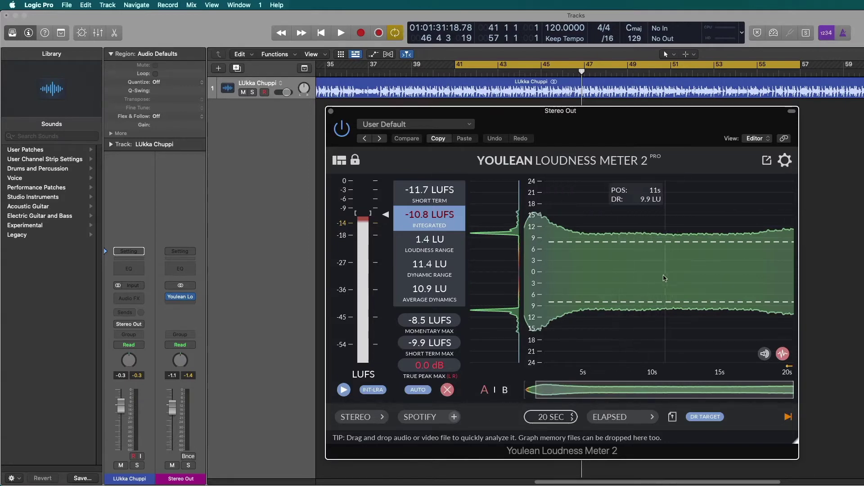
pyautogui.scroll(2, 653, 275)
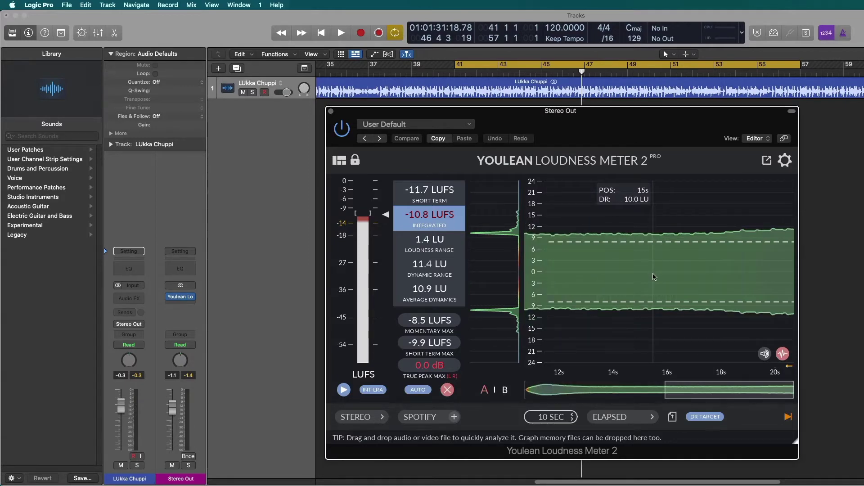
pyautogui.scroll(-5, 654, 278)
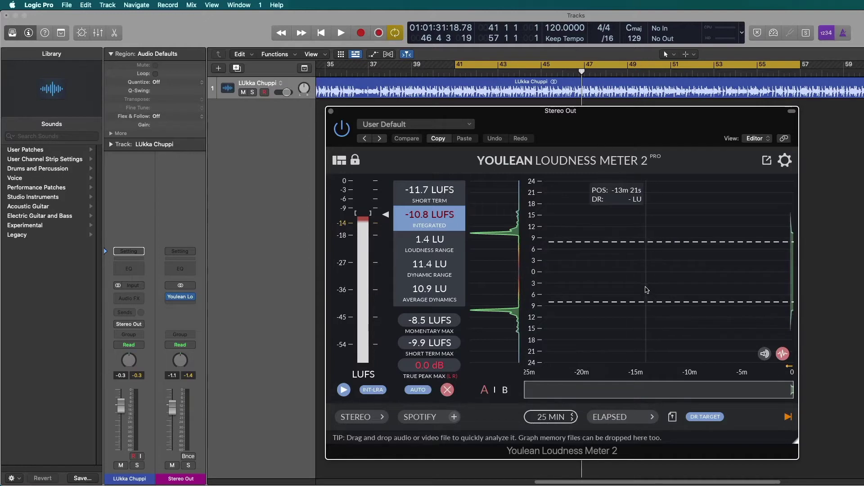
pyautogui.scroll(2, 646, 290)
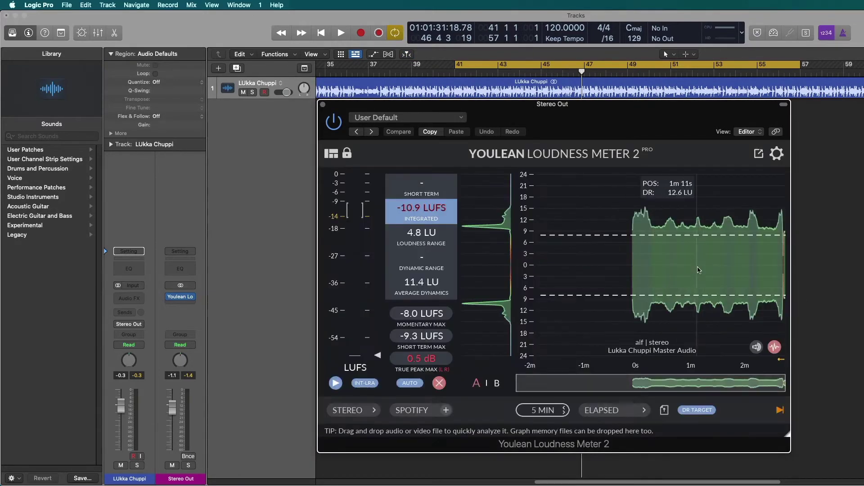
# Zoom the loudness history out to 4 MIN, then back in to 1 MIN at the song's end
pyautogui.scroll(5, 699, 270)
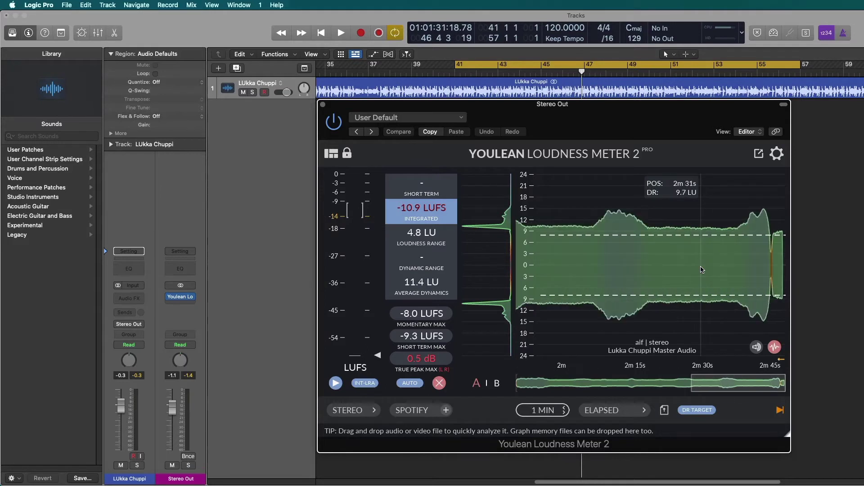
pyautogui.scroll(-1, 658, 269)
pyautogui.scroll(-4, 658, 269)
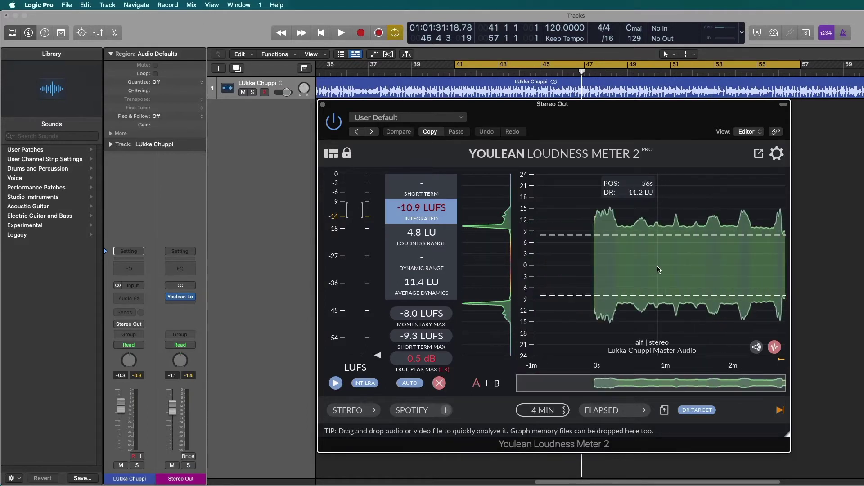
pyautogui.scroll(2, 779, 270)
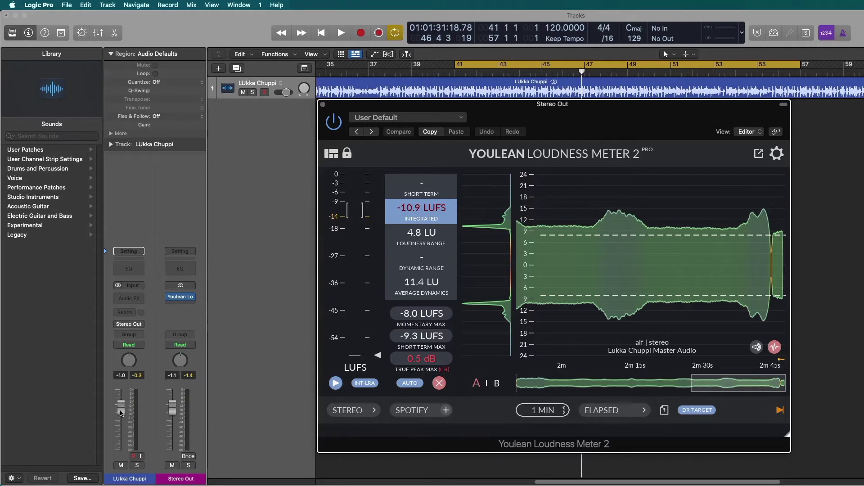
# Lower the LUkka Chuppi fader to -1.7 and show loudness over time with the momentary curve
pyautogui.moveTo(124, 415); pyautogui.dragTo(124, 418)
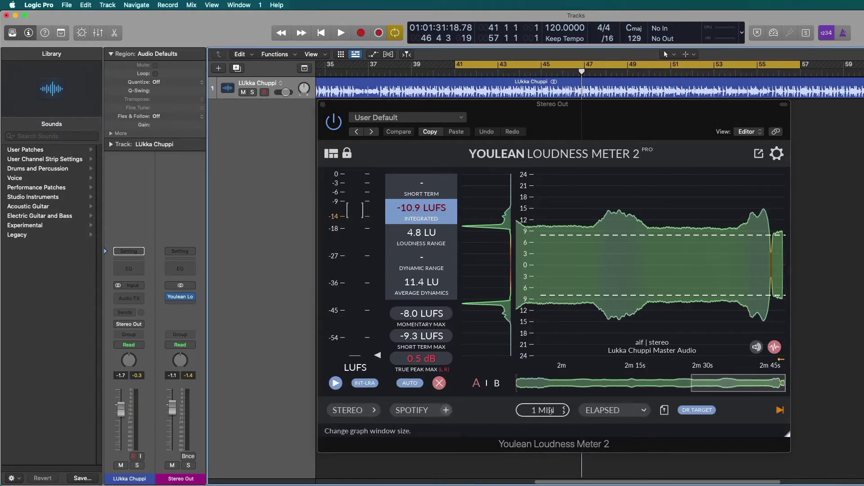
pyautogui.click(775, 358)
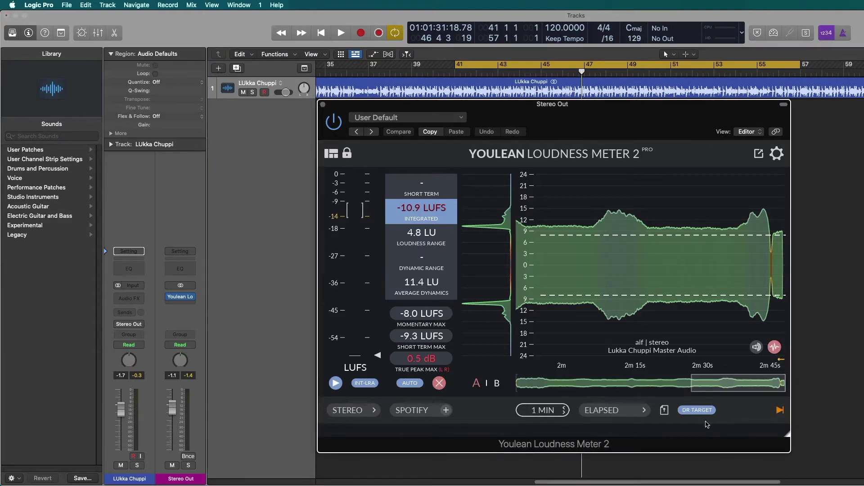
pyautogui.click(756, 350)
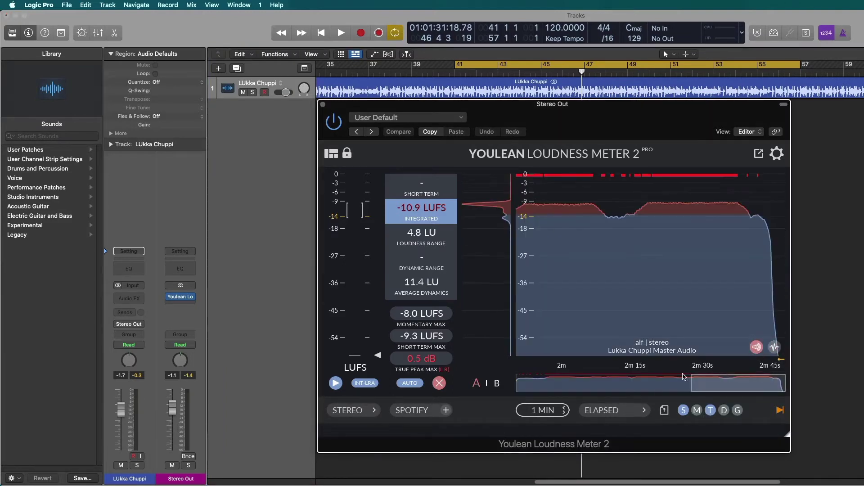
pyautogui.click(696, 409)
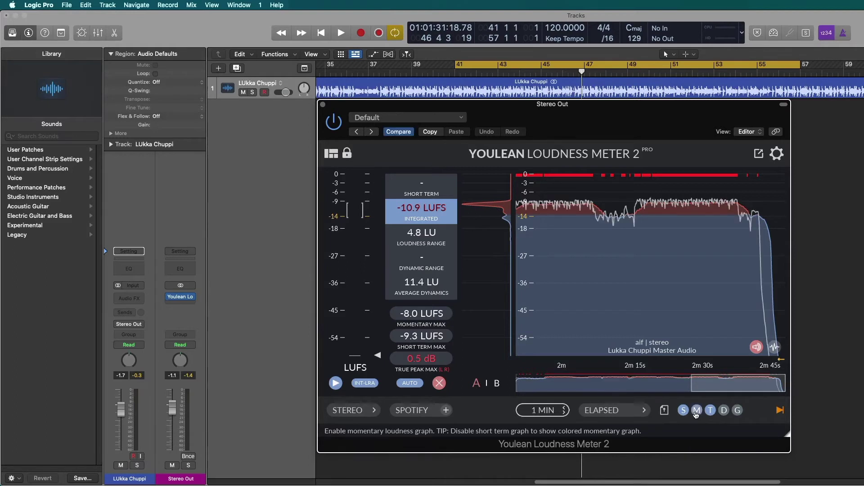
# Zoom the loudness graph to 4 MIN and mark true-peak clipping (T) on it
pyautogui.scroll(4, 666, 219)
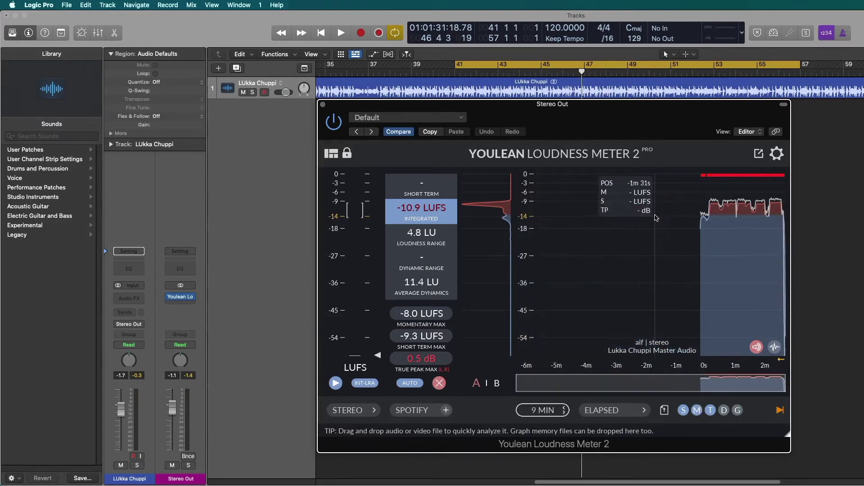
pyautogui.scroll(-5, 585, 225)
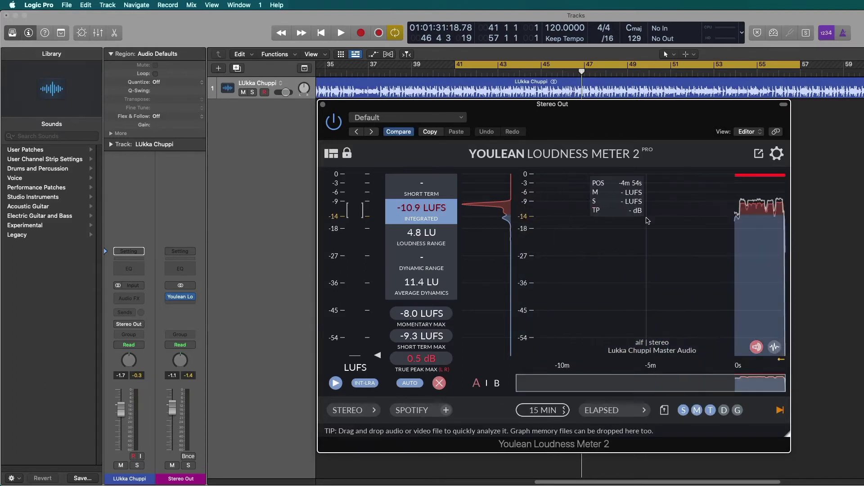
pyautogui.scroll(2, 630, 221)
pyautogui.scroll(4, 752, 203)
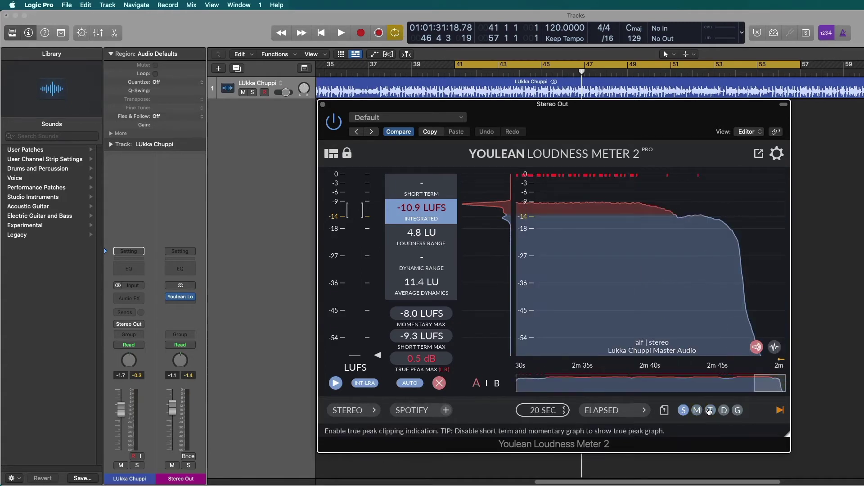
pyautogui.click(710, 409)
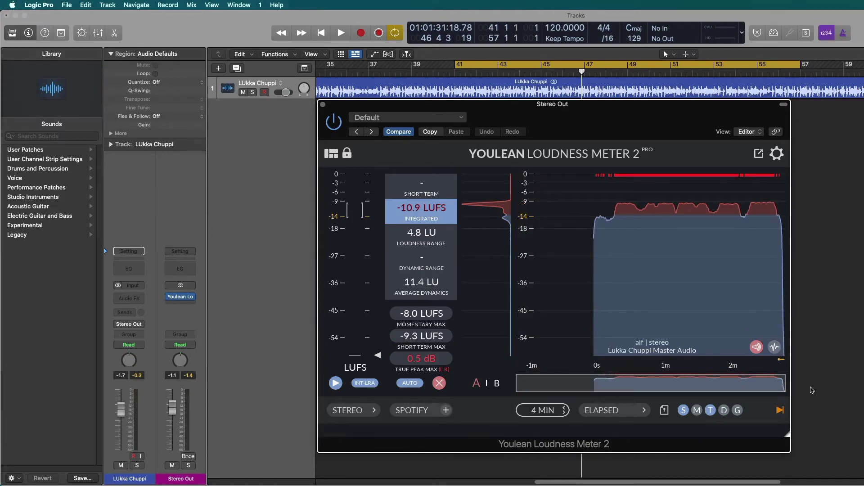
pyautogui.moveTo(792, 440); pyautogui.dragTo(734, 414)
# Open Youlean's view and global settings and toggle the Histogram off and back on
pyautogui.click(331, 153)
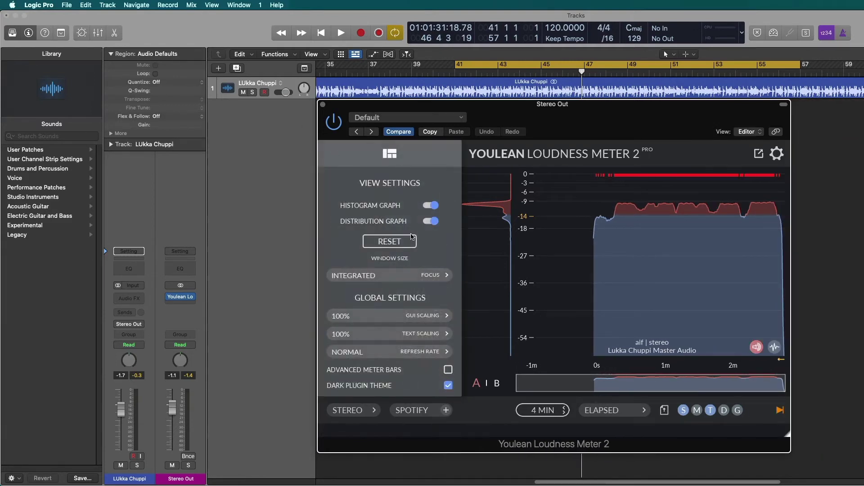
pyautogui.click(428, 209)
pyautogui.click(428, 208)
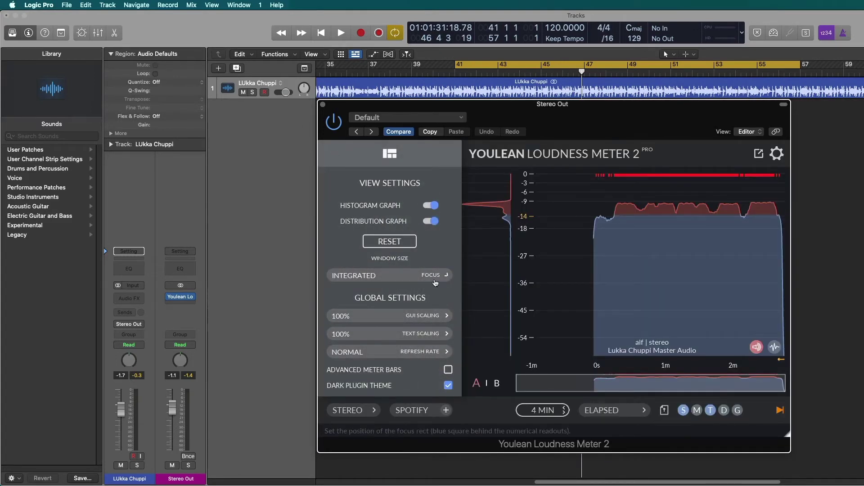
# Keep Integrated as the focused readout and 100% GUI scaling, then list the refresh rate choices
pyautogui.click(437, 279)
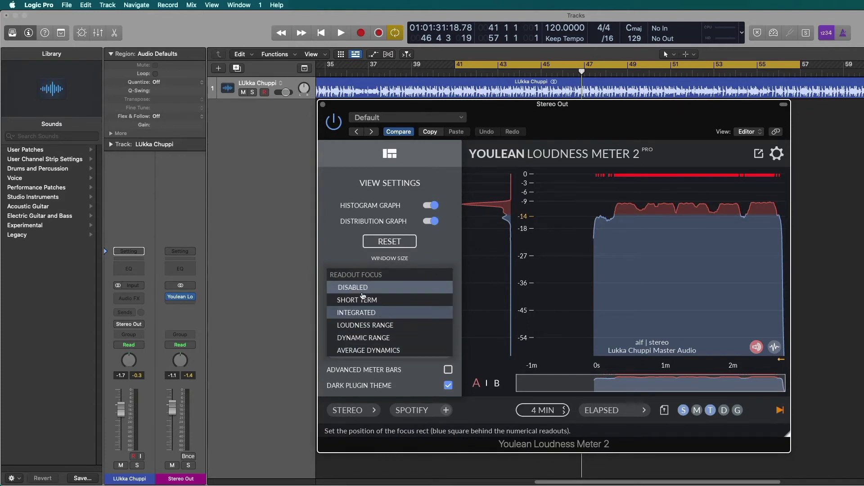
pyautogui.click(360, 313)
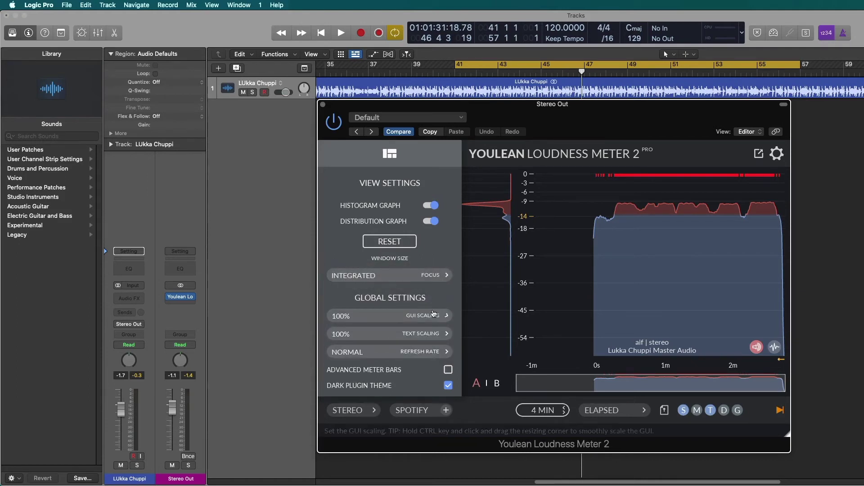
pyautogui.click(430, 317)
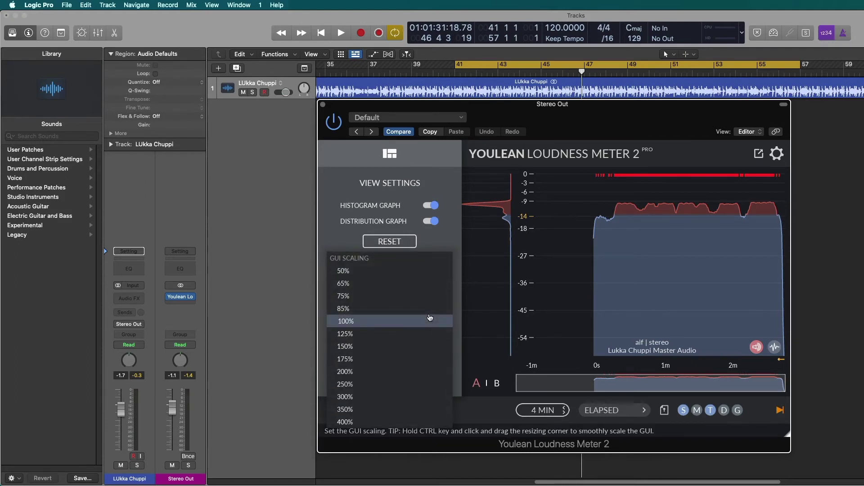
pyautogui.click(356, 206)
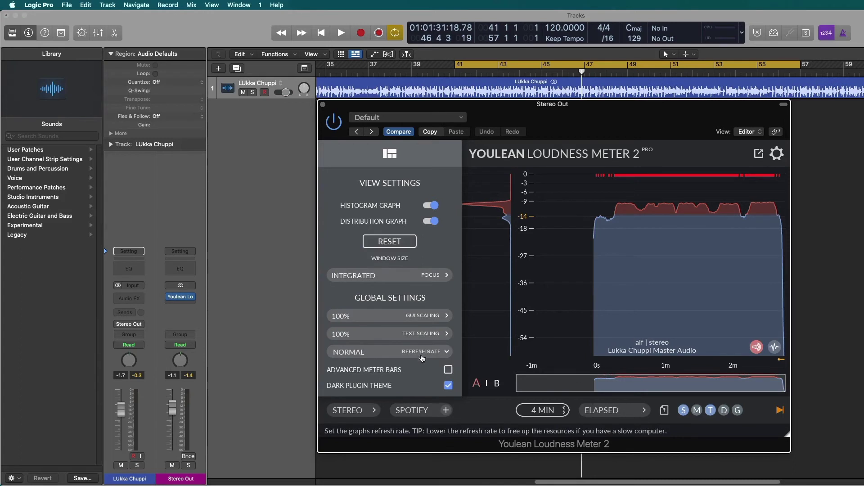
pyautogui.click(421, 354)
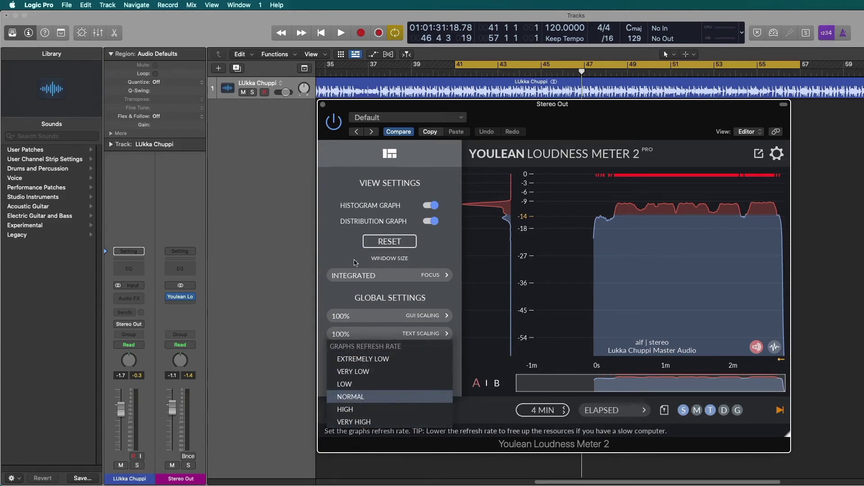